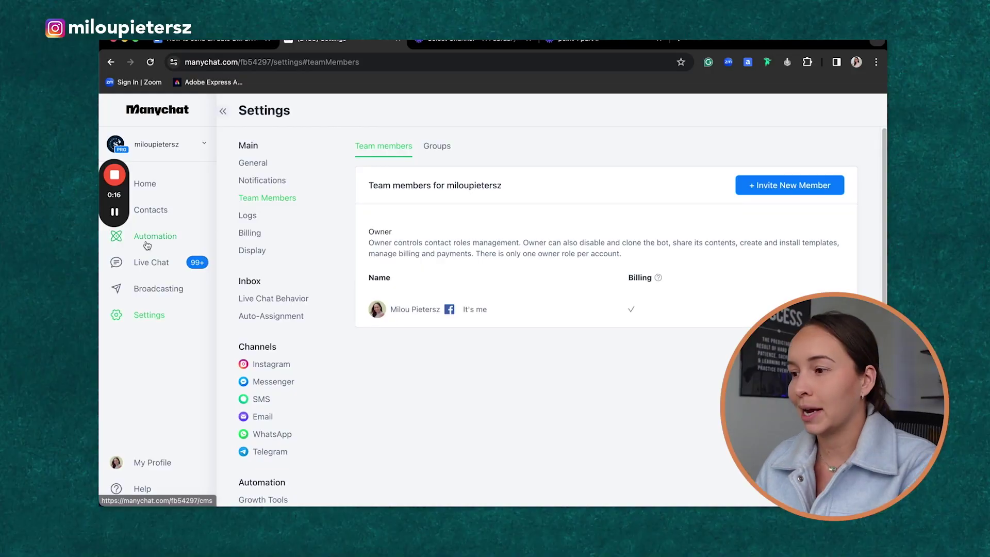
Open the Automation section to list My Automations.
{"action": "left_click", "coordinate": [155, 237]}
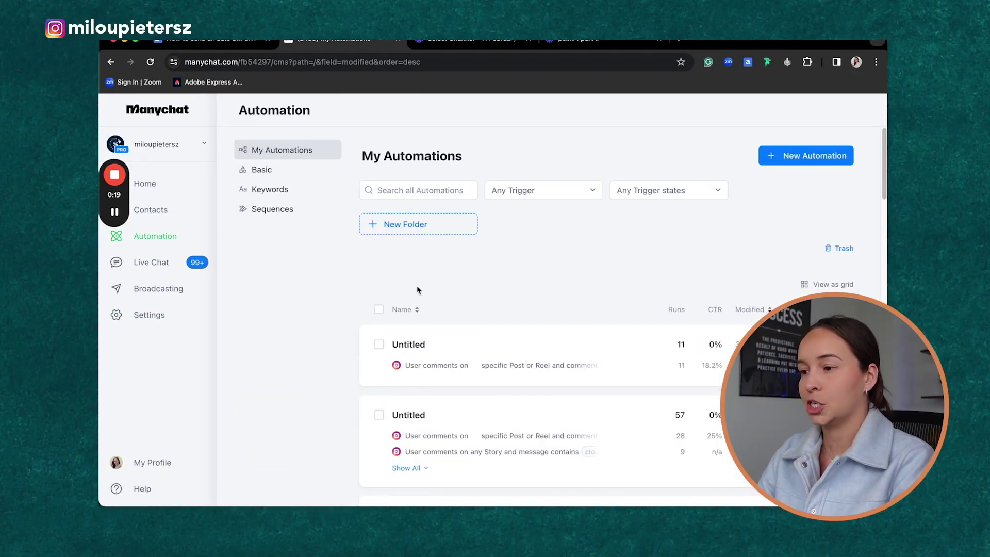
Start a new automation and scroll through the Ready-to-Go Templates gallery.
{"action": "left_click", "coordinate": [802, 156]}
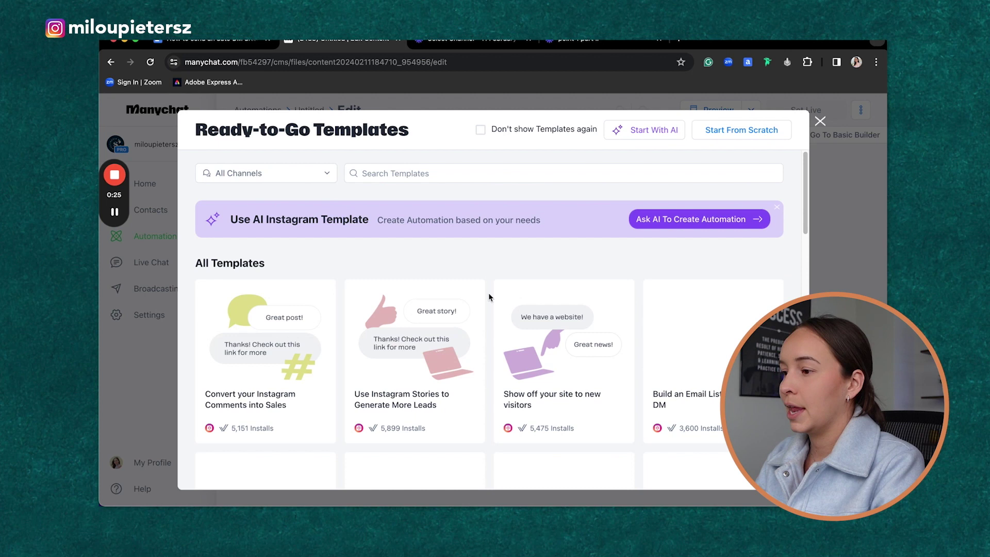
{"action": "scroll", "coordinate": [464, 335], "scroll_direction": "down", "scroll_amount": 2}
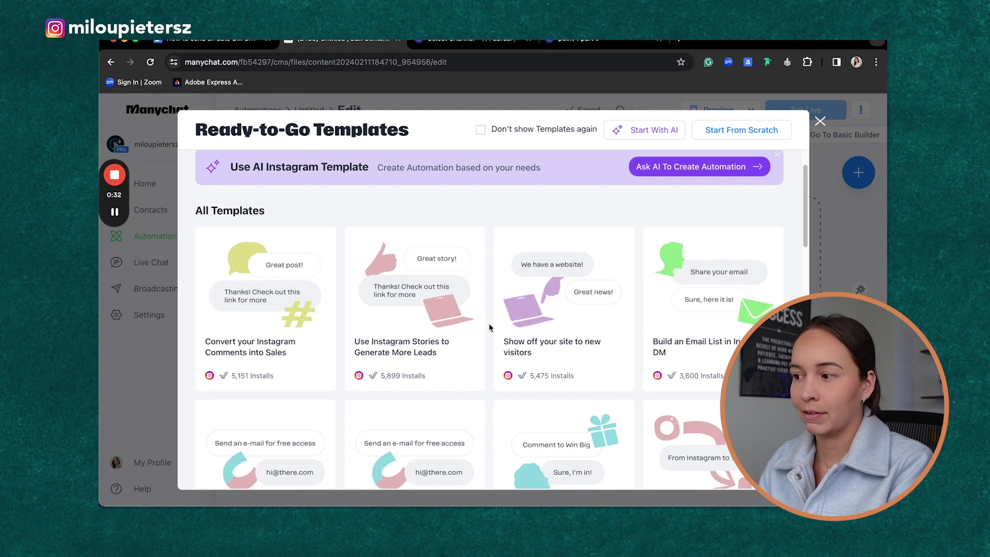
{"action": "scroll", "coordinate": [689, 320], "scroll_direction": "down", "scroll_amount": 1}
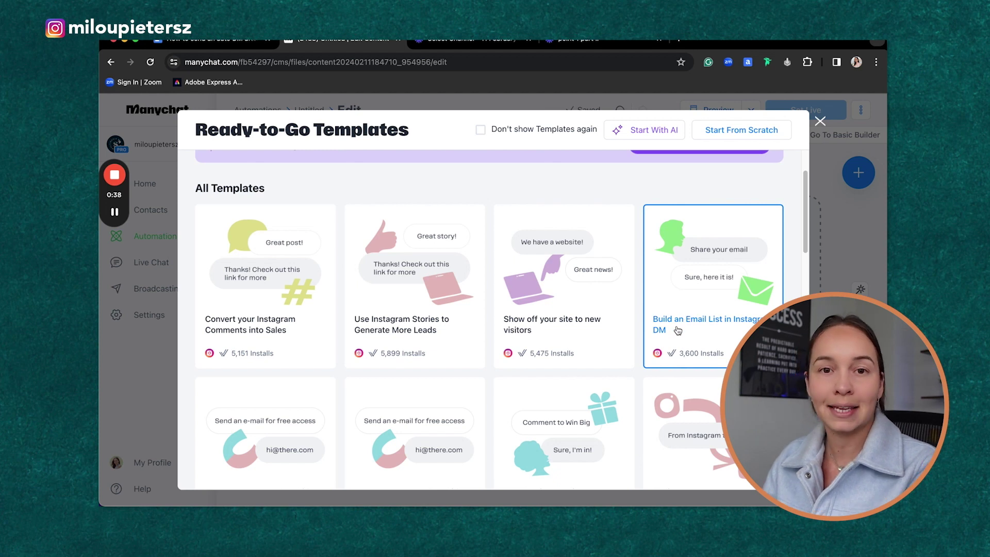
{"action": "scroll", "coordinate": [678, 330], "scroll_direction": "down", "scroll_amount": 4}
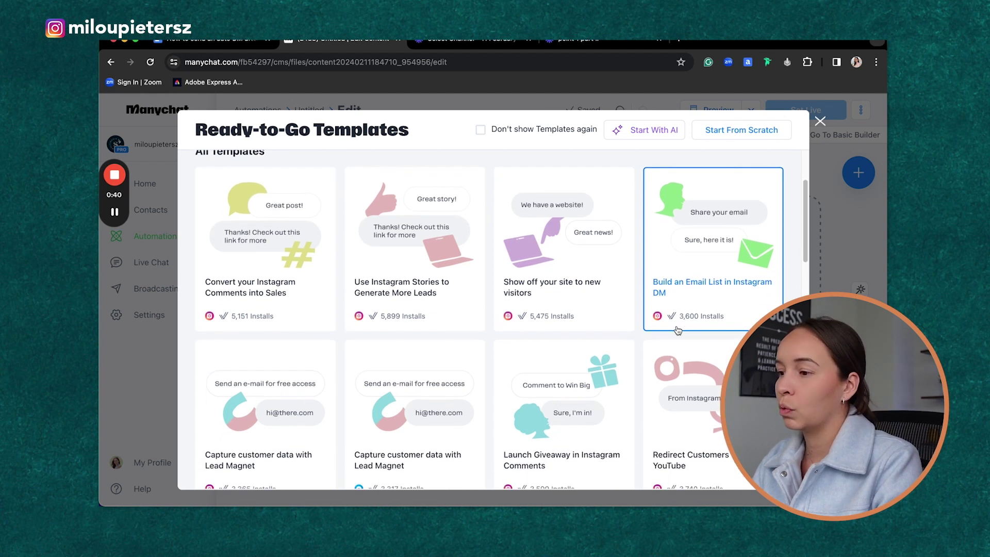
{"action": "scroll", "coordinate": [691, 332], "scroll_direction": "up", "scroll_amount": 3}
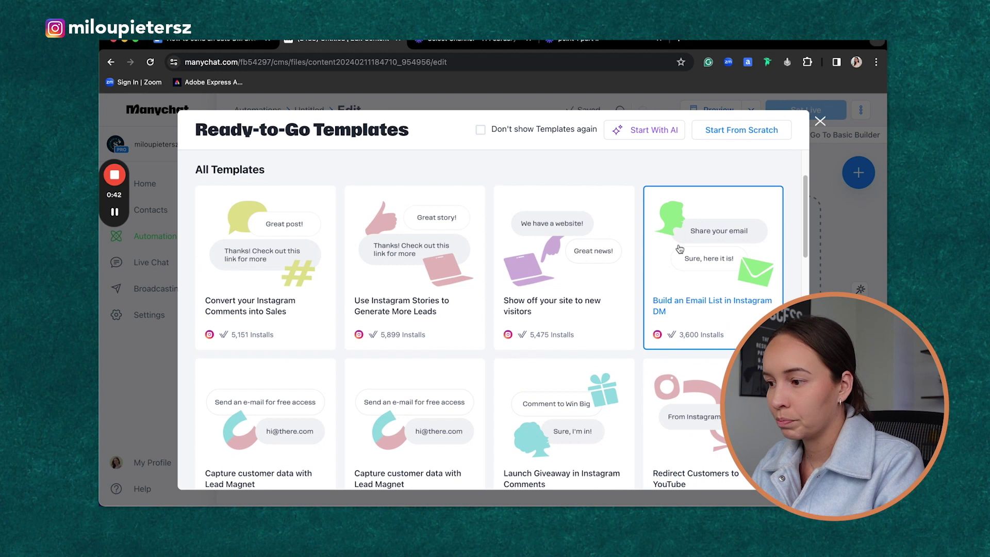
{"action": "scroll", "coordinate": [680, 249], "scroll_direction": "up", "scroll_amount": 1}
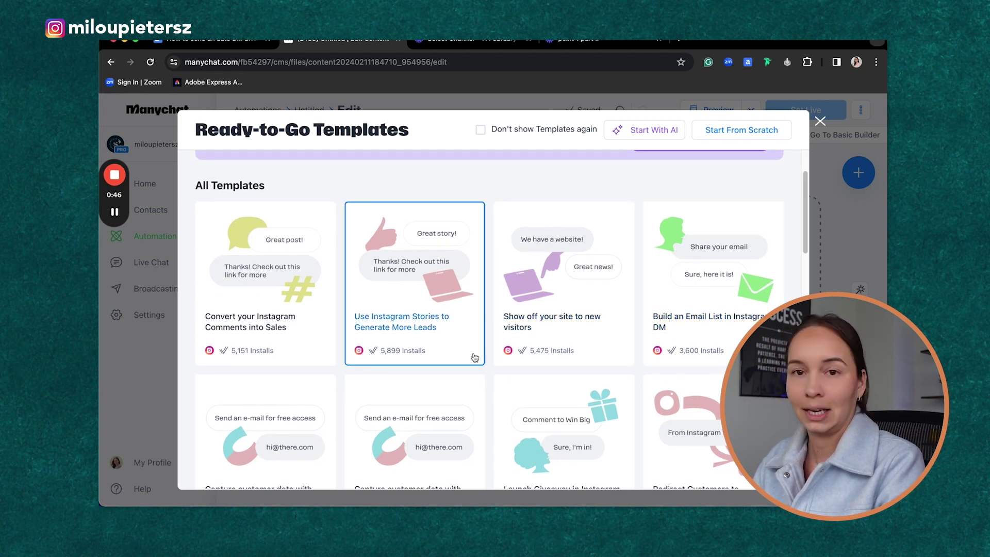
Create an automation from the 'Use Instagram Stories to Generate More Leads' template and open its story-reply trigger.
{"action": "left_click", "coordinate": [461, 329]}
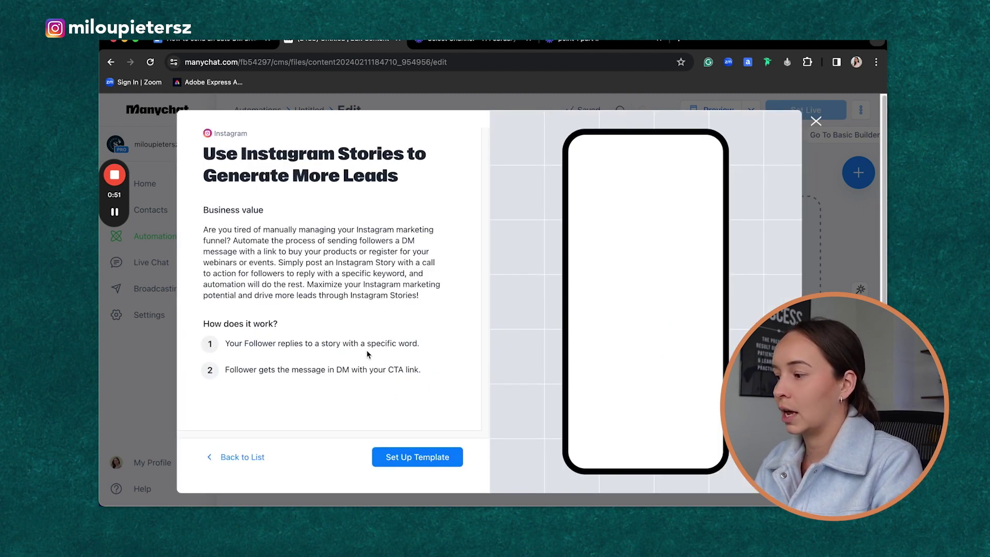
{"action": "left_click", "coordinate": [420, 455]}
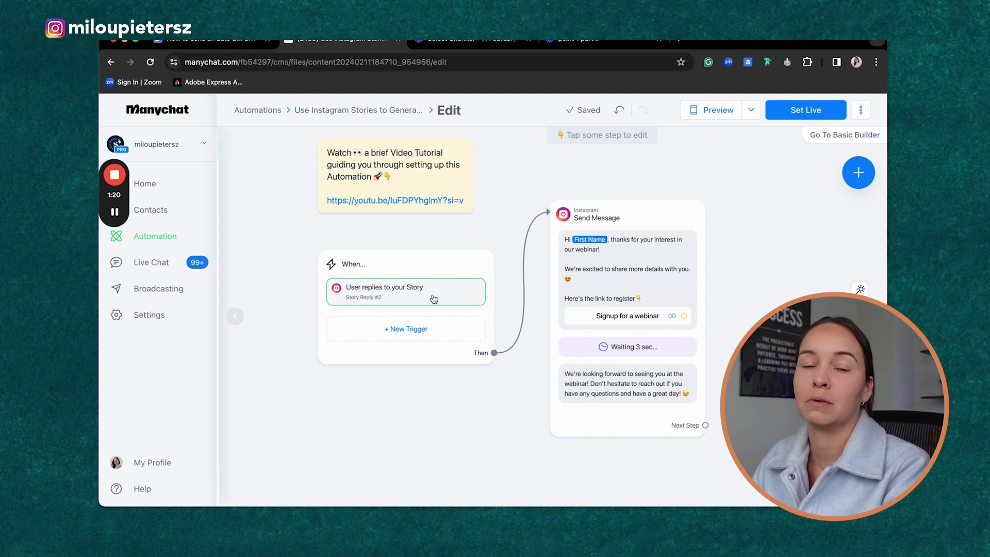
{"action": "left_click", "coordinate": [434, 299]}
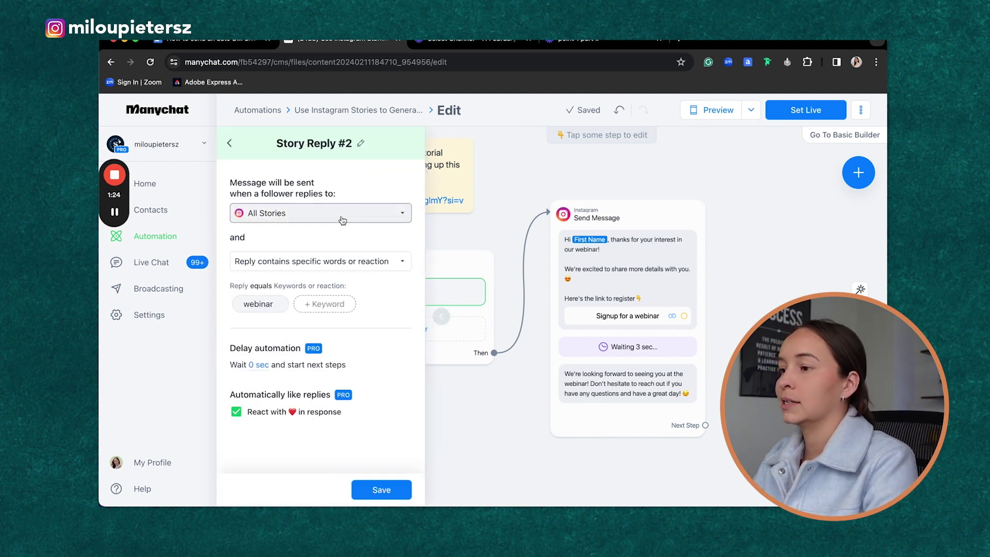
Keep the trigger on All Stories, matching replies by specific words.
{"action": "left_click_drag", "start_coordinate": [336, 194], "coordinate": [229, 182]}
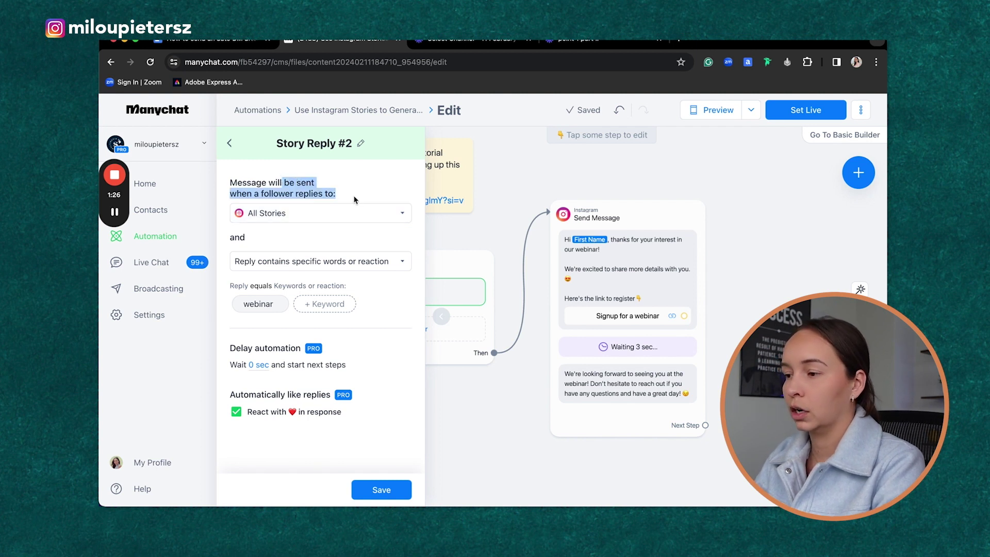
{"action": "left_click", "coordinate": [367, 193]}
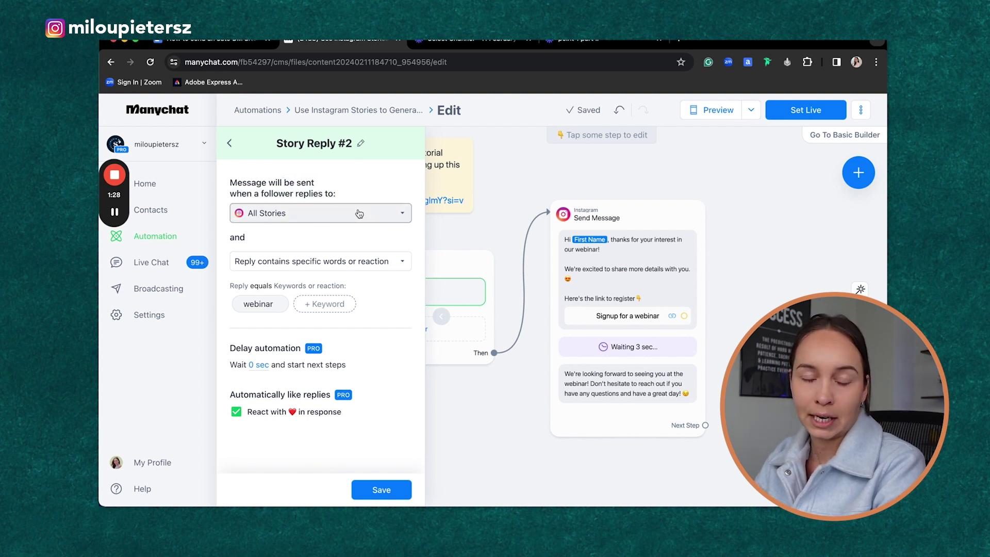
{"action": "left_click", "coordinate": [359, 214]}
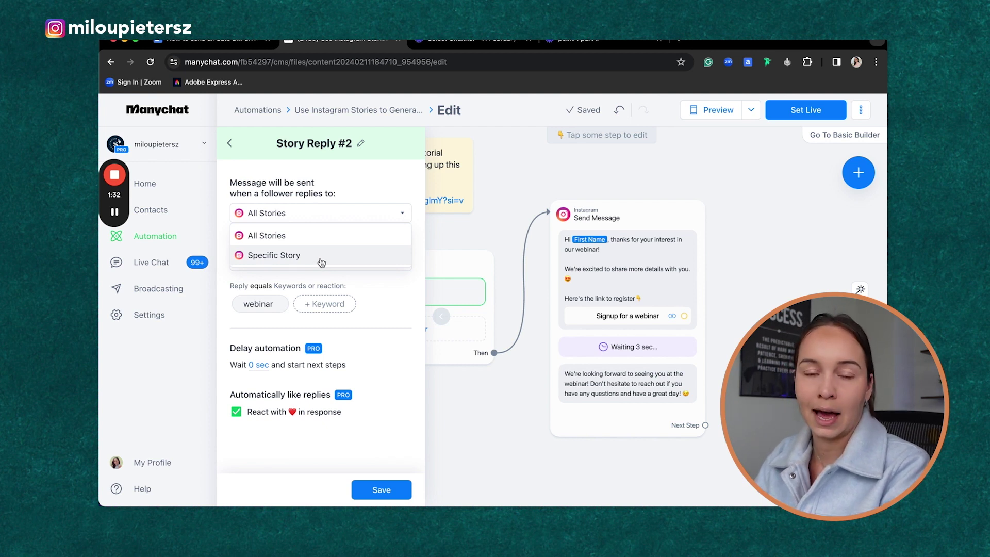
{"action": "left_click", "coordinate": [331, 238]}
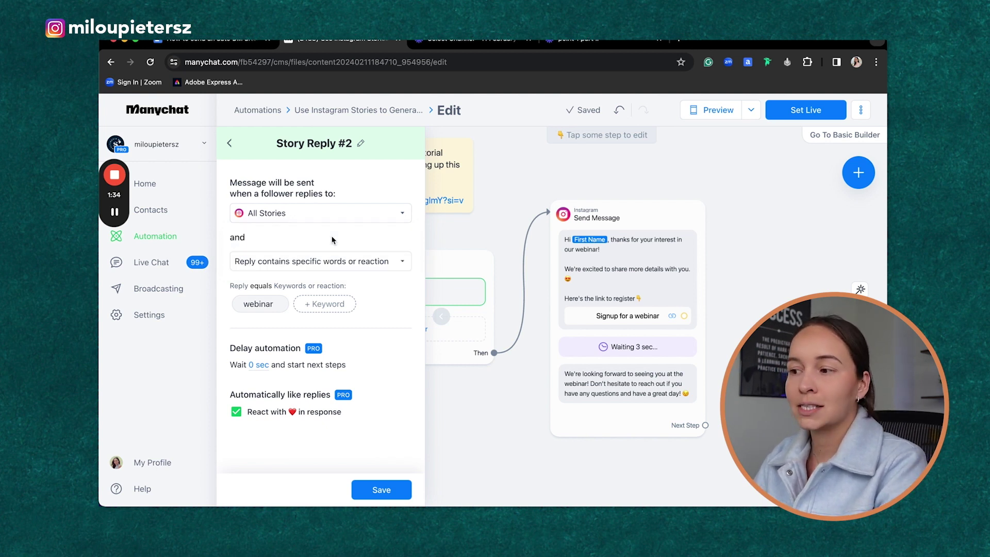
{"action": "left_click", "coordinate": [401, 261]}
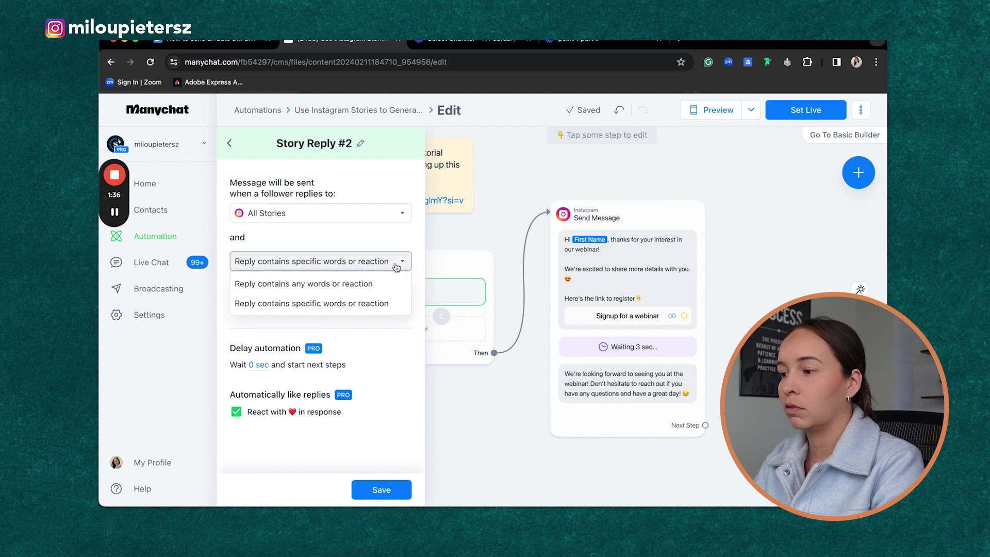
{"action": "left_click", "coordinate": [380, 306]}
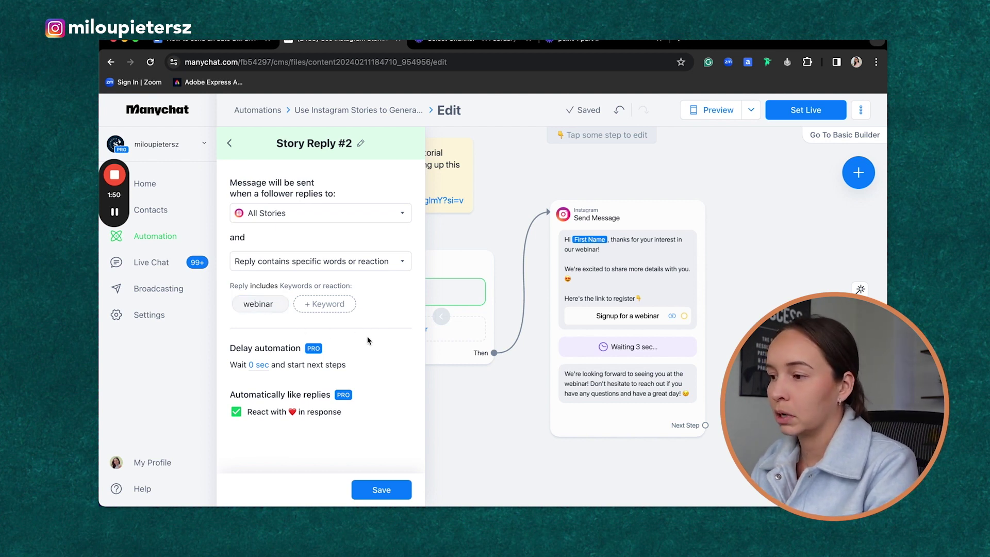
Replace the webinar keyword with LINK, keep heart reactions on, and save the trigger.
{"action": "left_click", "coordinate": [281, 304]}
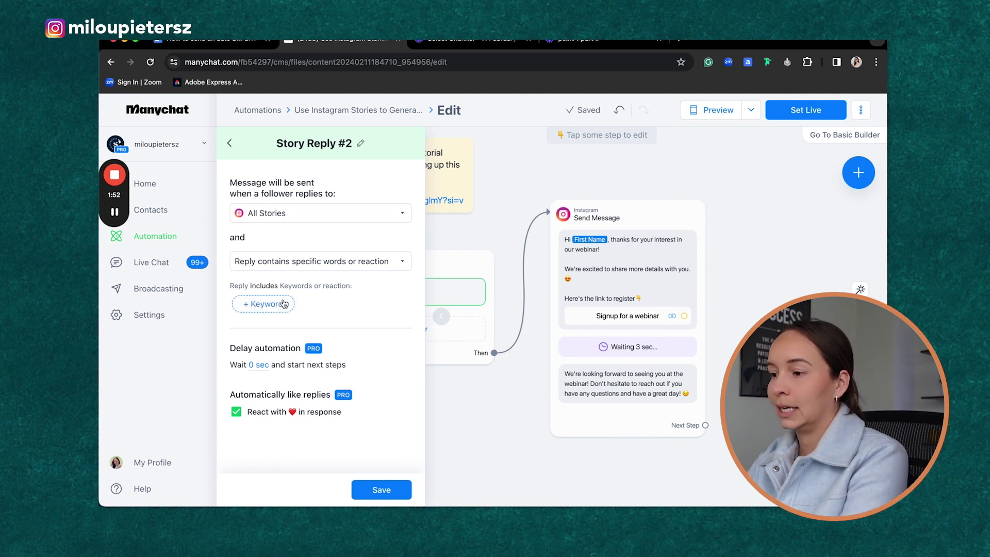
{"action": "left_click", "coordinate": [265, 306]}
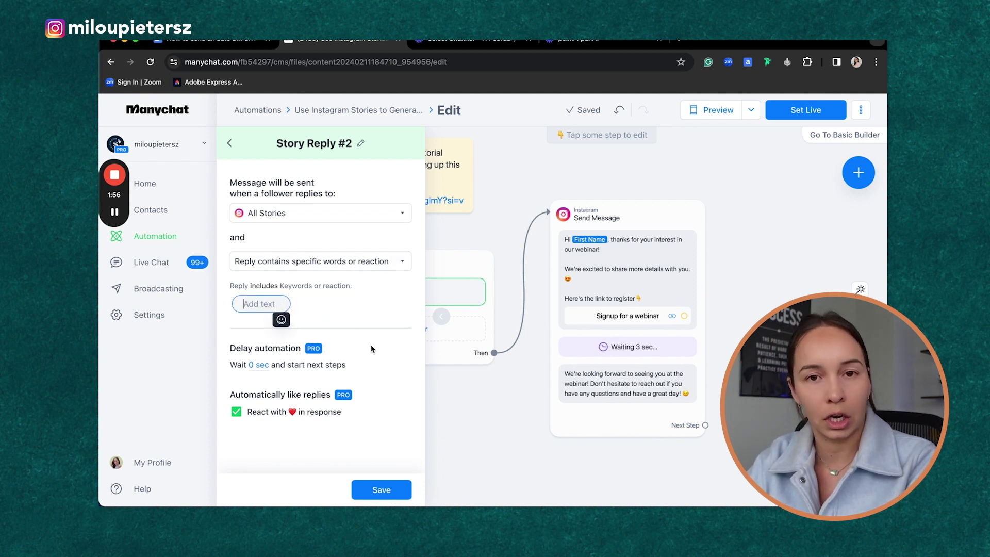
{"action": "type", "text": "LINK"}
{"action": "key", "text": "Return"}
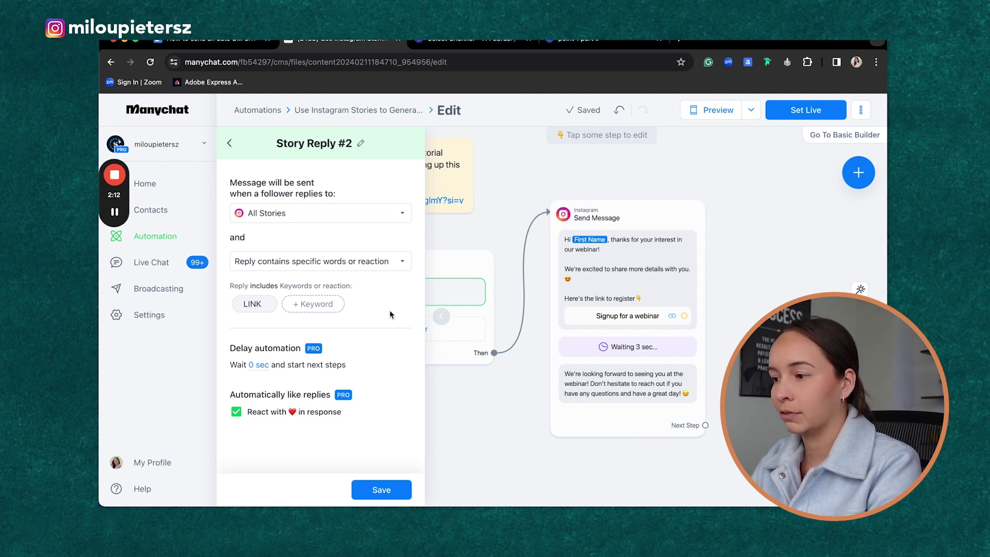
{"action": "left_click", "coordinate": [236, 412]}
{"action": "left_click", "coordinate": [235, 412]}
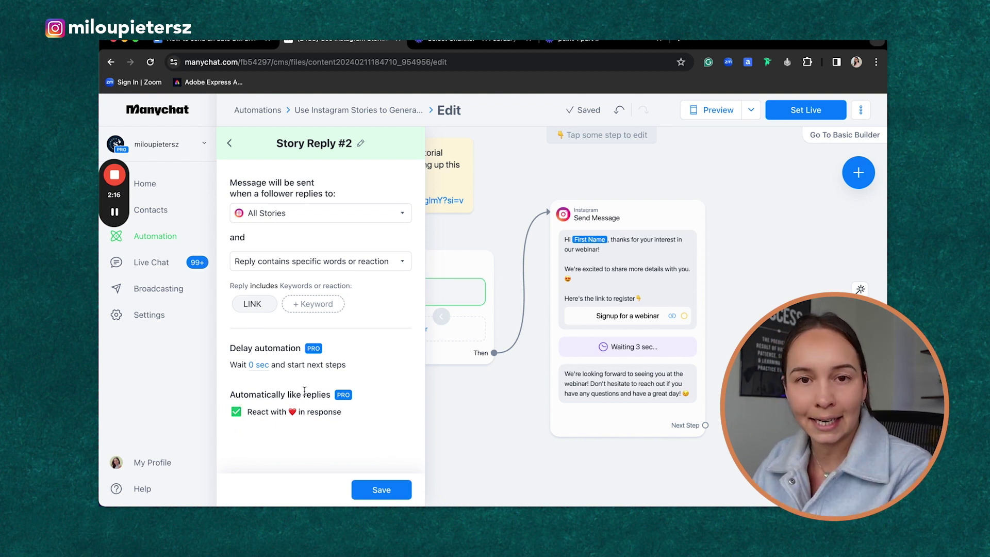
{"action": "left_click", "coordinate": [381, 489]}
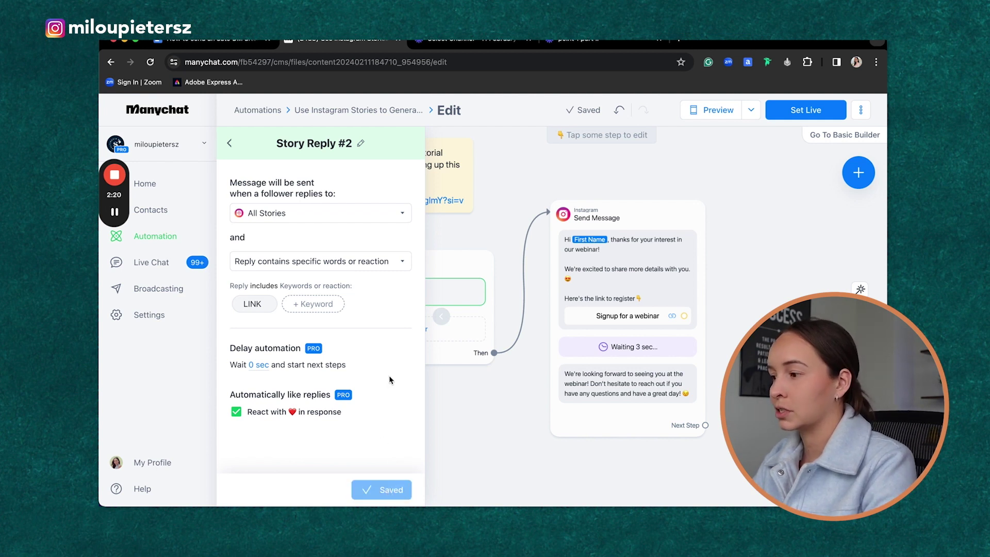
Change the first message greeting from the First Name variable to 'Hi you'.
{"action": "left_click", "coordinate": [446, 425]}
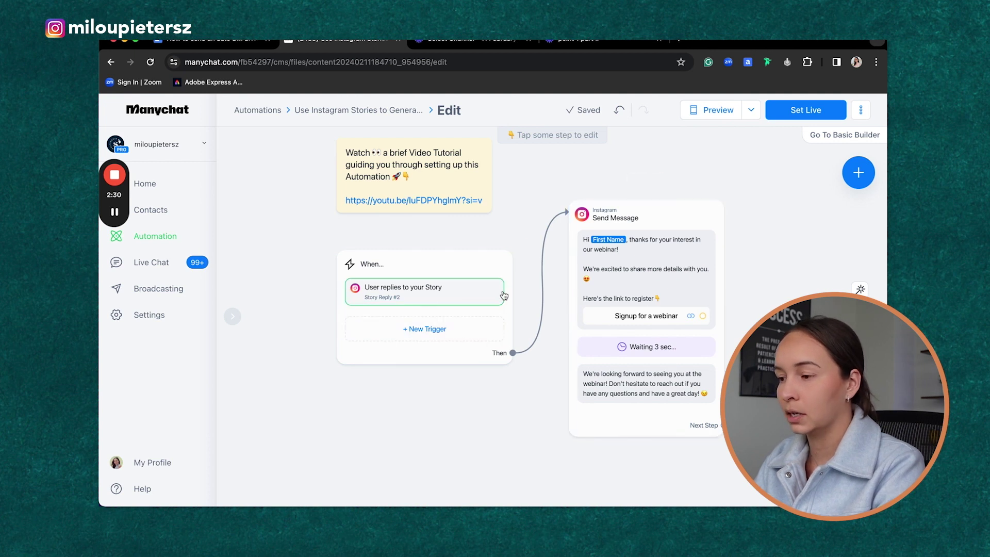
{"action": "left_click", "coordinate": [678, 266]}
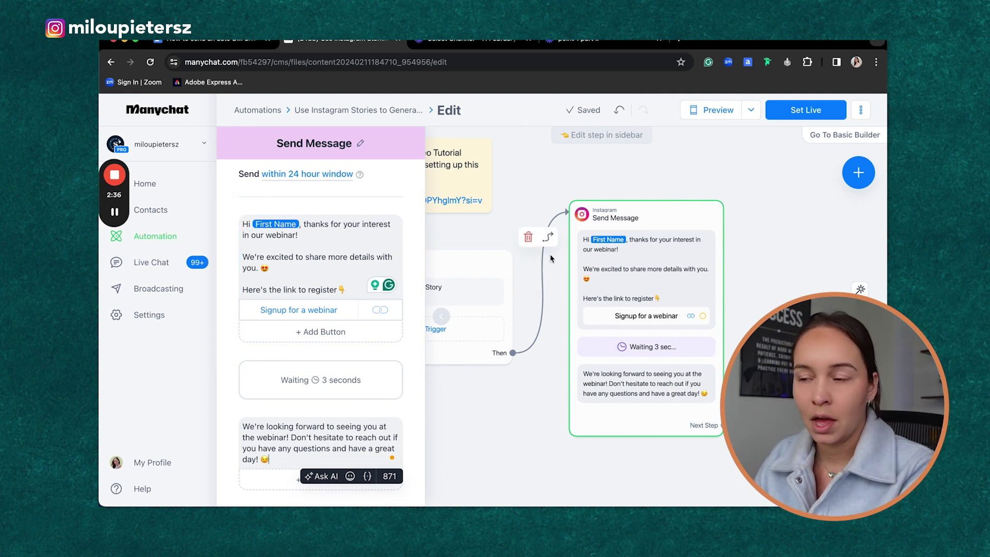
{"action": "left_click", "coordinate": [337, 235]}
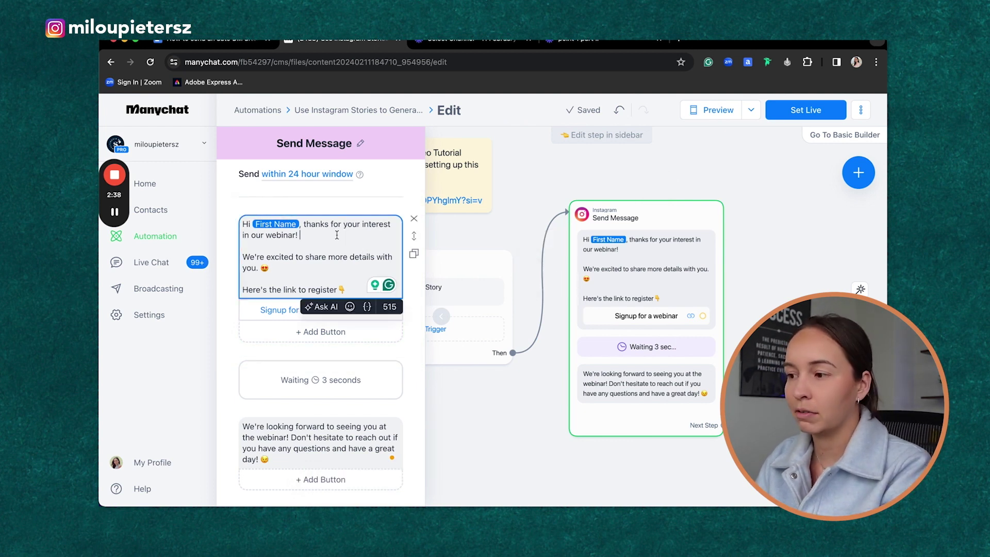
{"action": "left_click", "coordinate": [241, 225]}
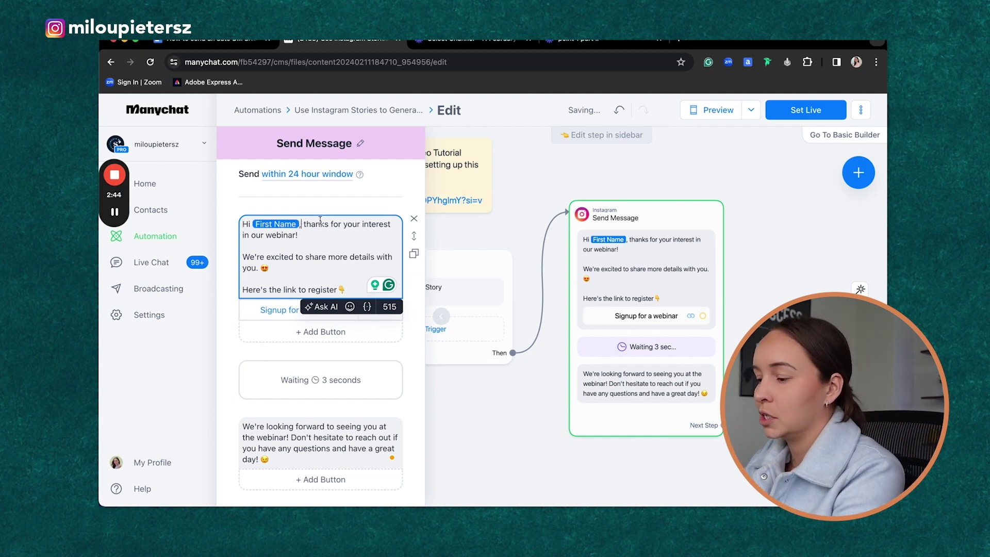
{"action": "key", "text": "BackSpace"}
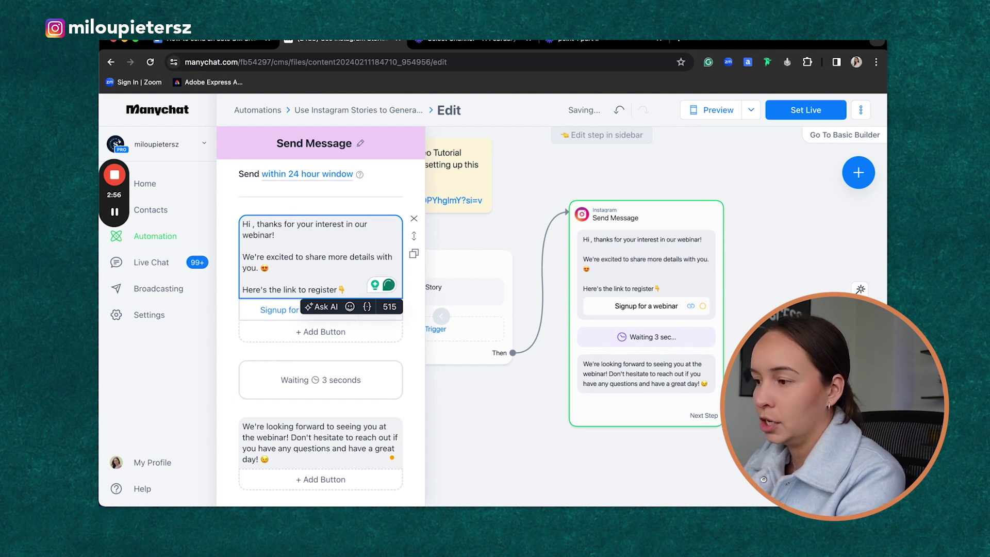
{"action": "type", "text": "you"}
{"action": "left_click", "coordinate": [347, 241]}
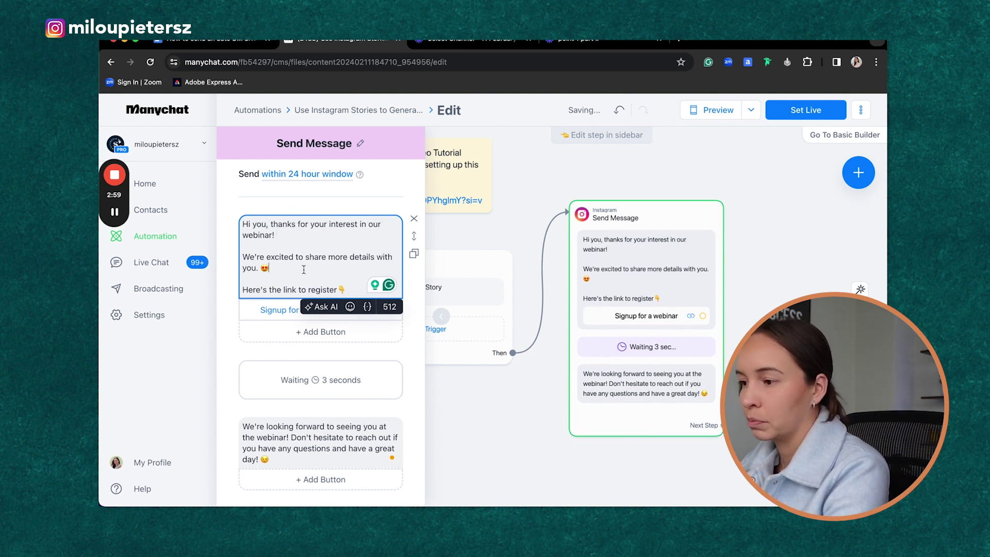
Open the settings of the 'Signup for a webinar' button.
{"action": "left_click", "coordinate": [301, 269]}
{"action": "scroll", "coordinate": [335, 239], "scroll_direction": "down", "scroll_amount": 1}
{"action": "left_click", "coordinate": [336, 258]}
{"action": "scroll", "coordinate": [288, 264], "scroll_direction": "down", "scroll_amount": 1}
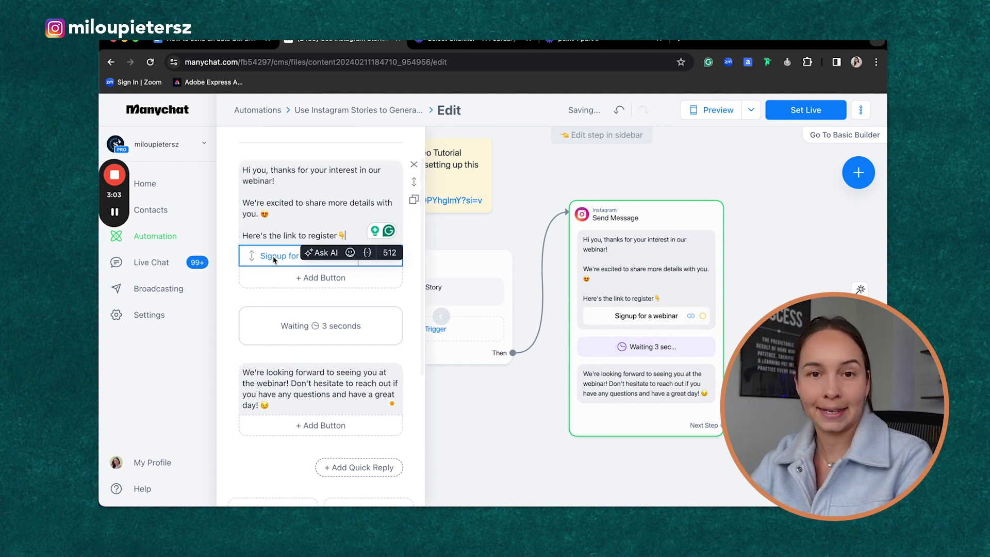
{"action": "left_click", "coordinate": [277, 262]}
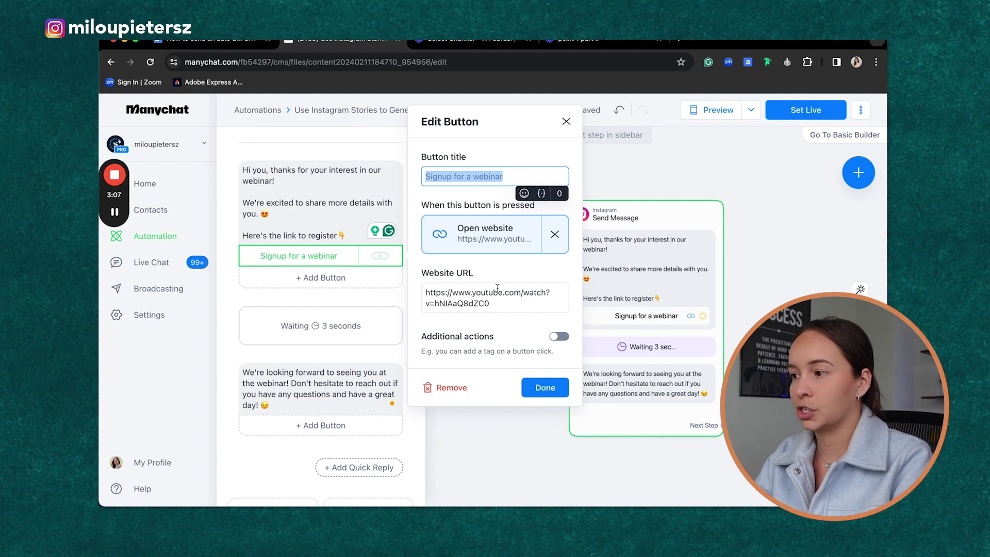
Check the button's website URL and the 3-second delay, leaving both unchanged.
{"action": "triple_click", "coordinate": [478, 294]}
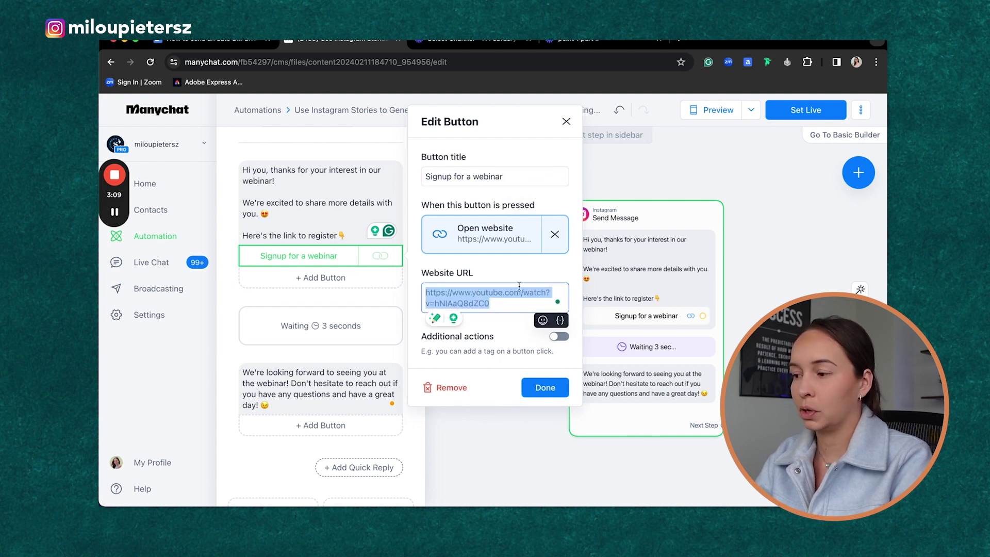
{"action": "left_click", "coordinate": [517, 156]}
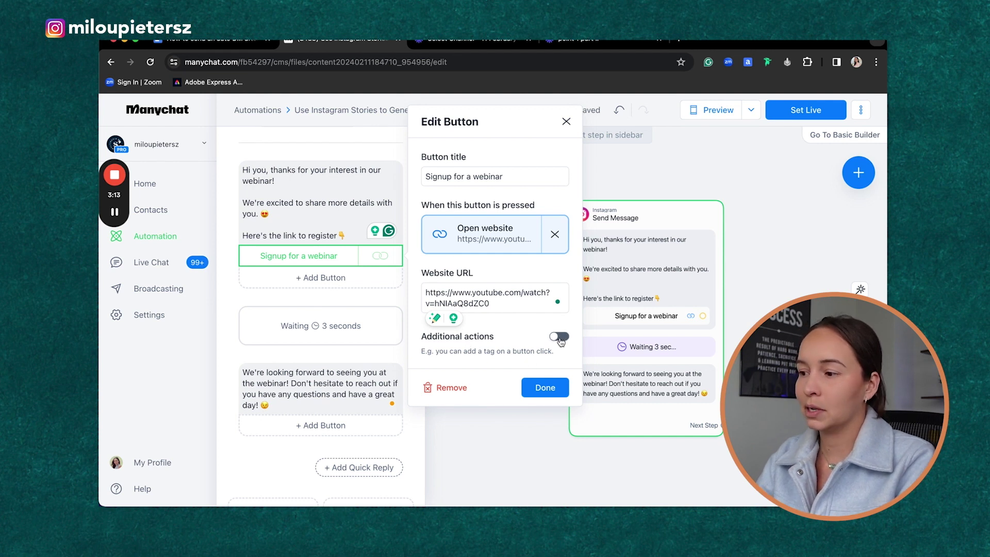
{"action": "left_click", "coordinate": [399, 298]}
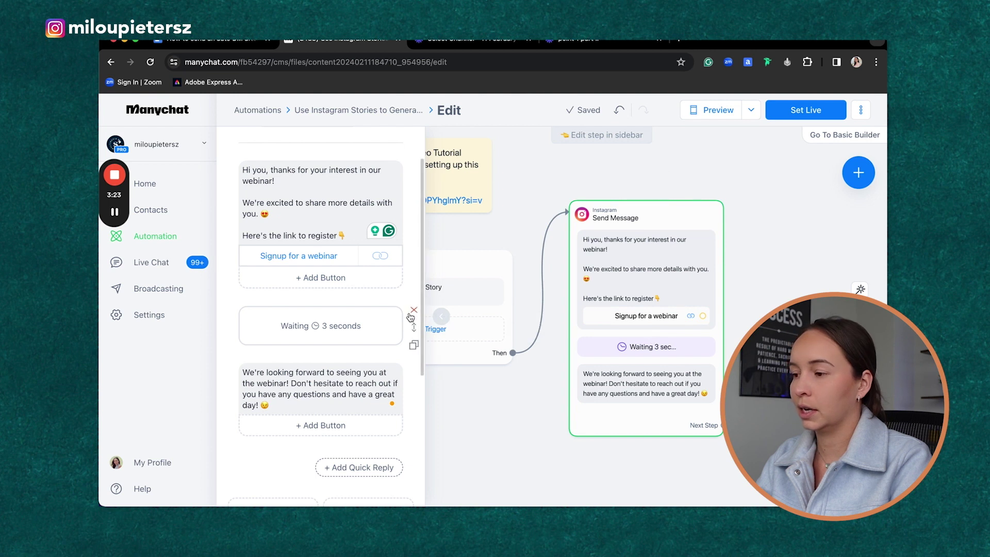
{"action": "left_click", "coordinate": [365, 331]}
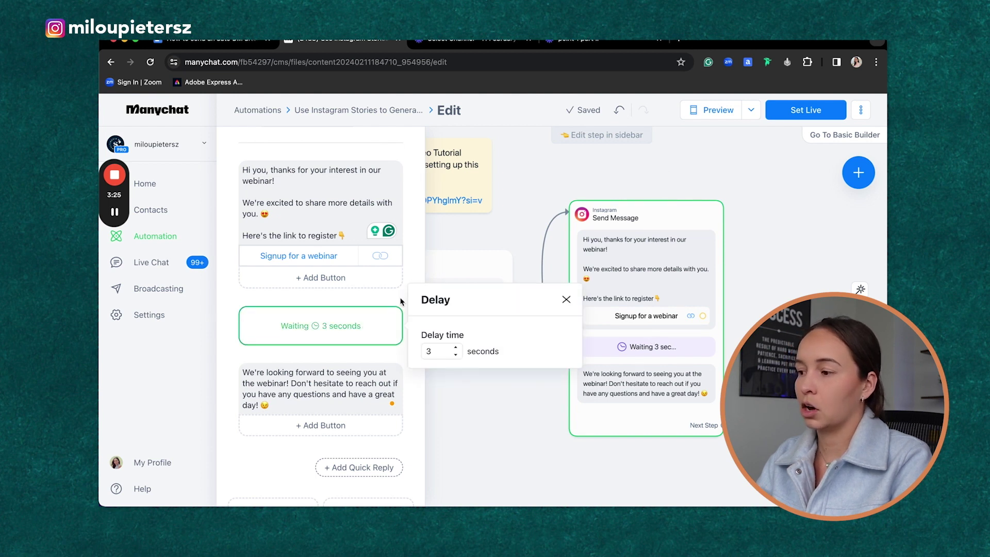
{"action": "left_click", "coordinate": [565, 304]}
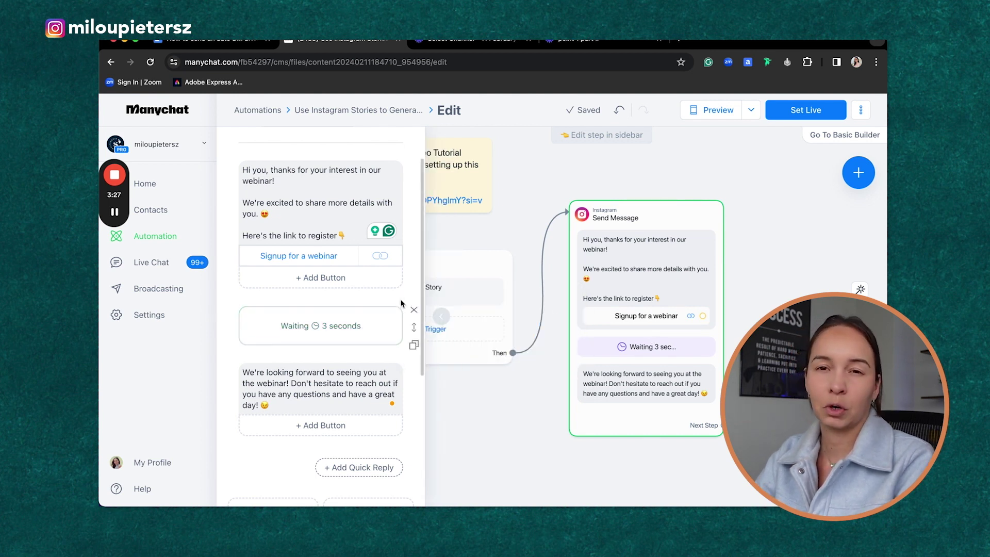
Edit the closing message to end with 'Let me know if you have any questions.'.
{"action": "left_click", "coordinate": [341, 394]}
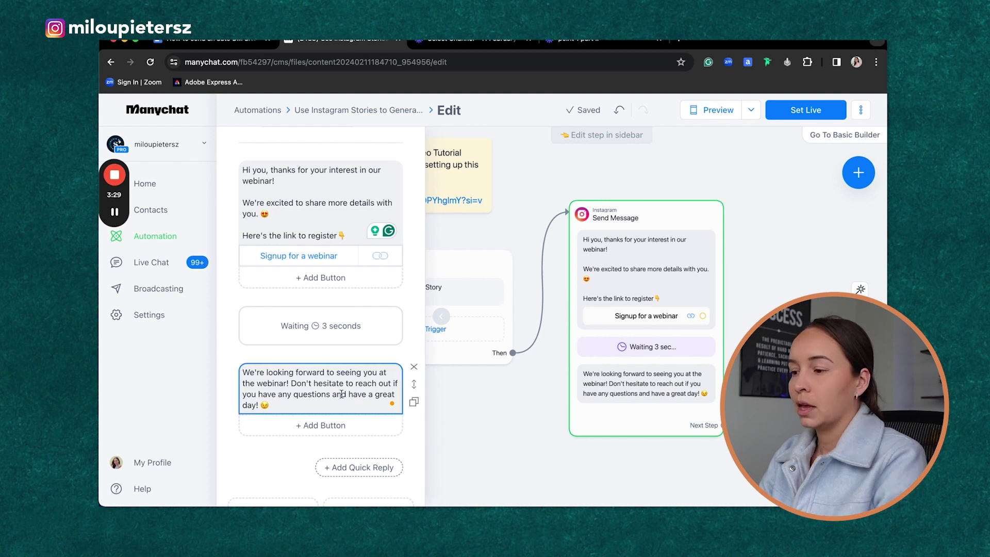
{"action": "left_click", "coordinate": [281, 456]}
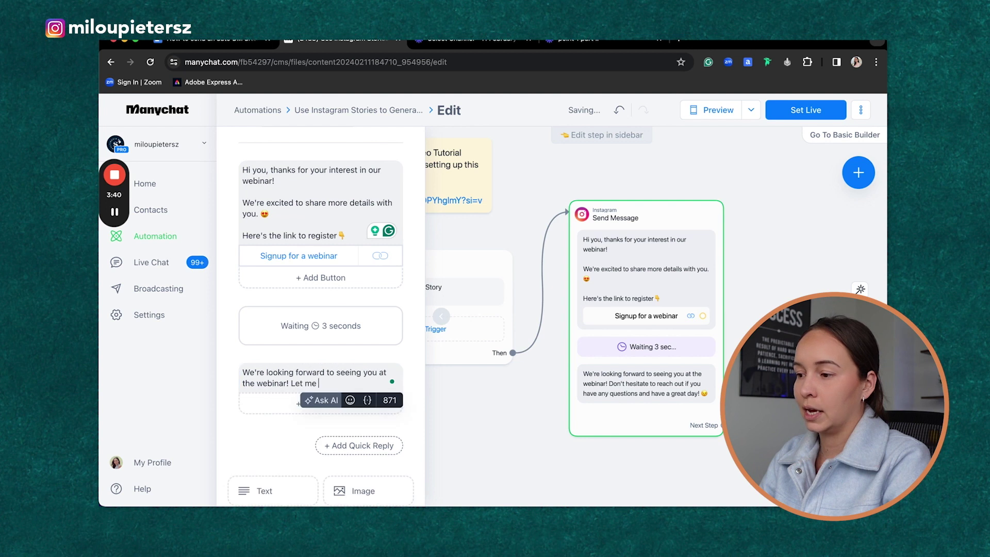
{"action": "type", "text": "now if you have an"}
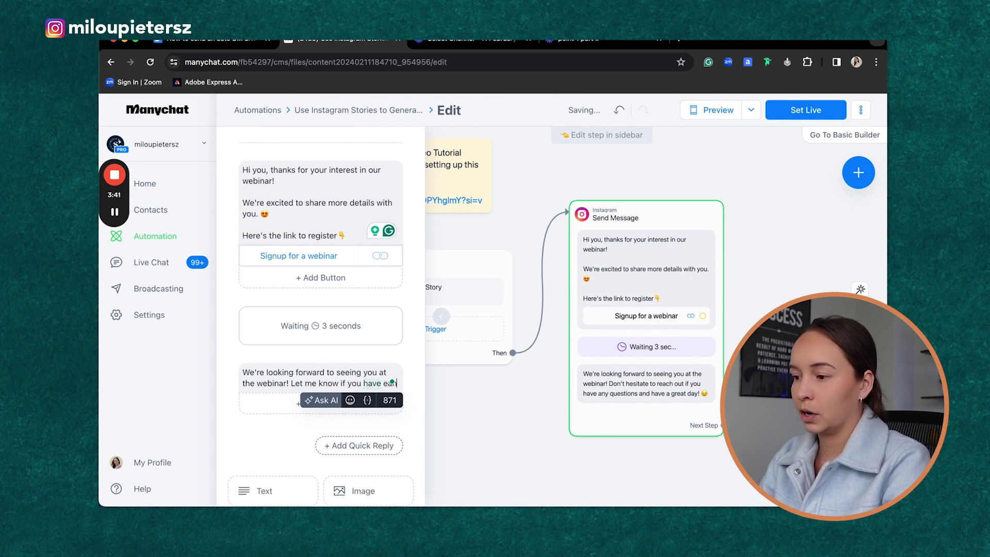
{"action": "type", "text": "y questions."}
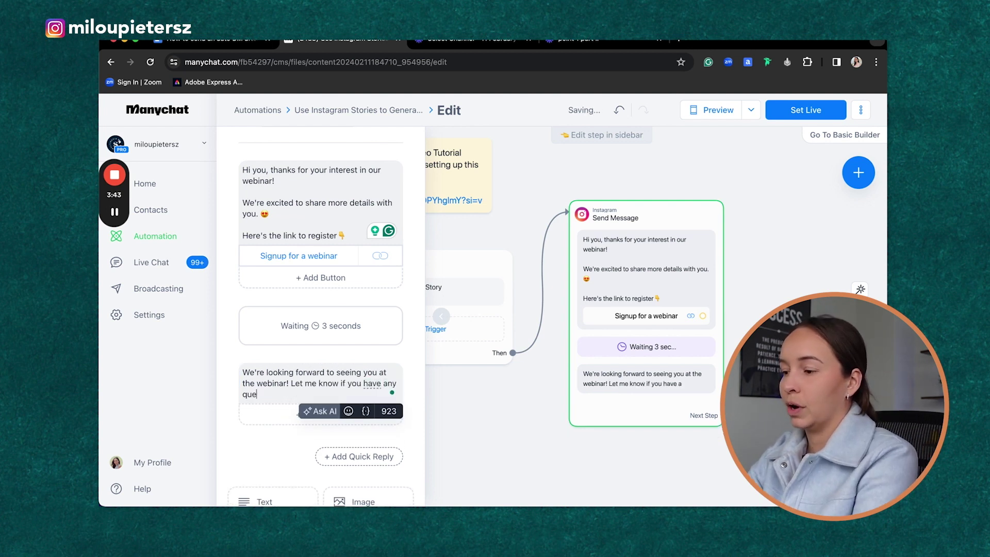
{"action": "left_click", "coordinate": [278, 456]}
{"action": "scroll", "coordinate": [278, 457], "scroll_direction": "down", "scroll_amount": 2}
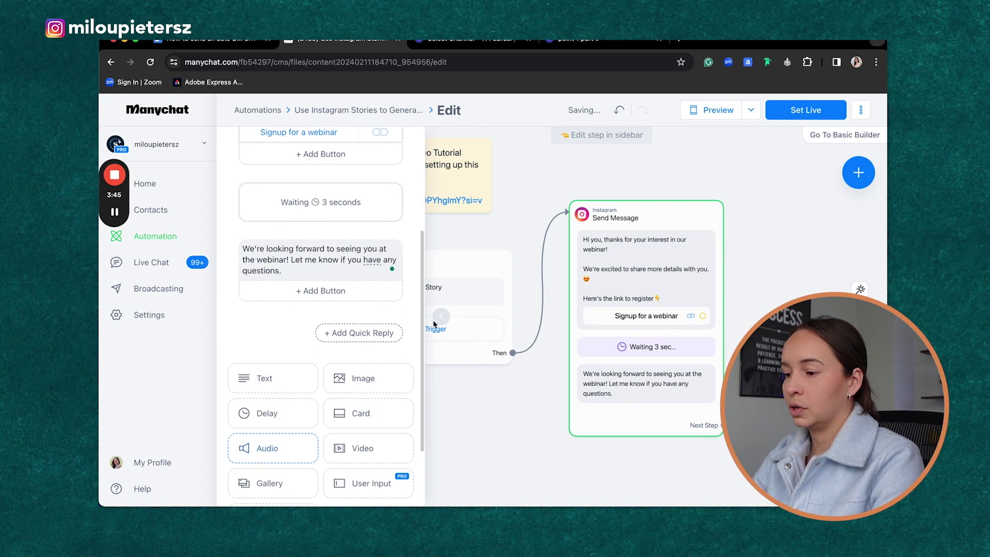
Set the automation live and open its phone preview.
{"action": "left_click", "coordinate": [806, 111]}
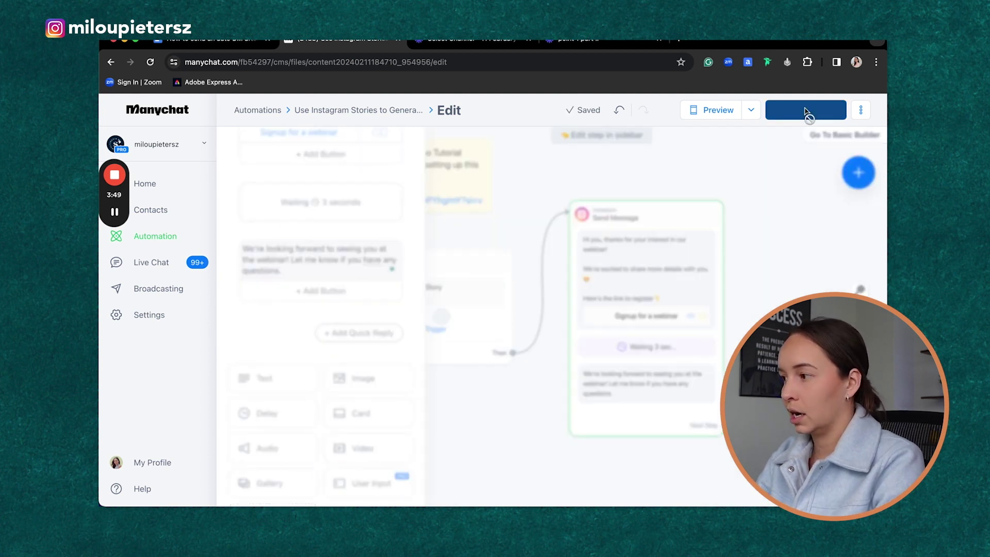
{"action": "left_click", "coordinate": [487, 436]}
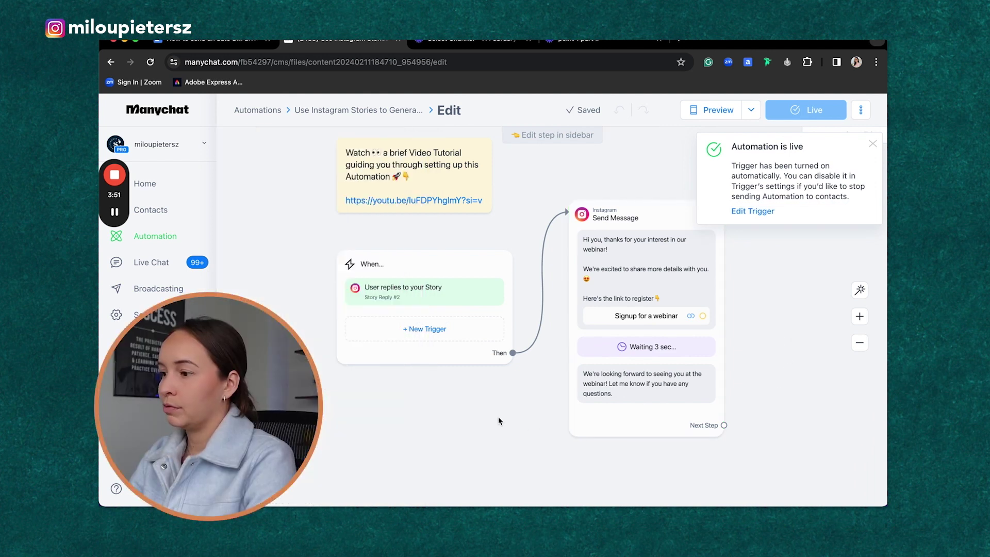
{"action": "left_click", "coordinate": [718, 111]}
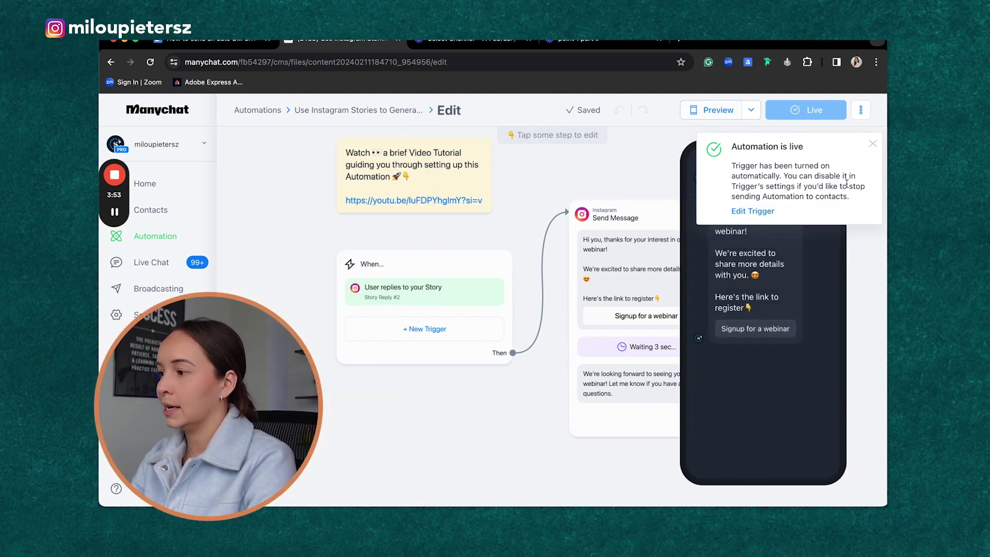
{"action": "left_click", "coordinate": [873, 144]}
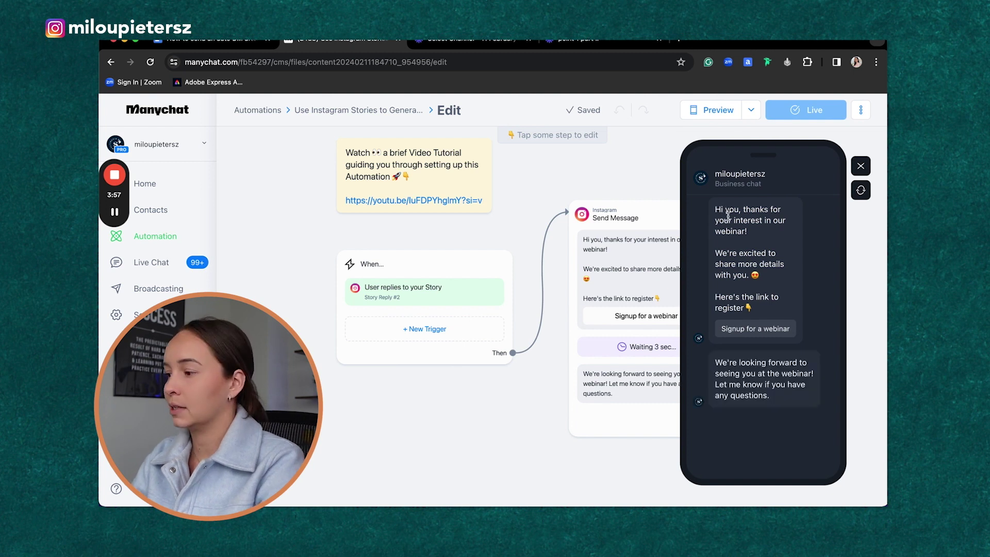
Test that 'Signup for a webinar' opens the YouTube link, then close the preview.
{"action": "left_click_drag", "start_coordinate": [717, 206], "coordinate": [785, 332]}
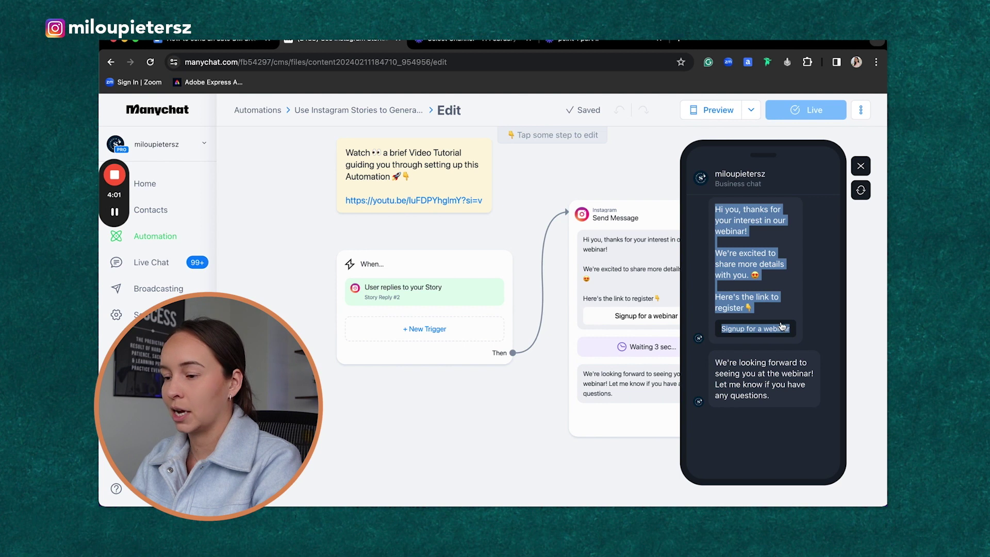
{"action": "left_click", "coordinate": [782, 327]}
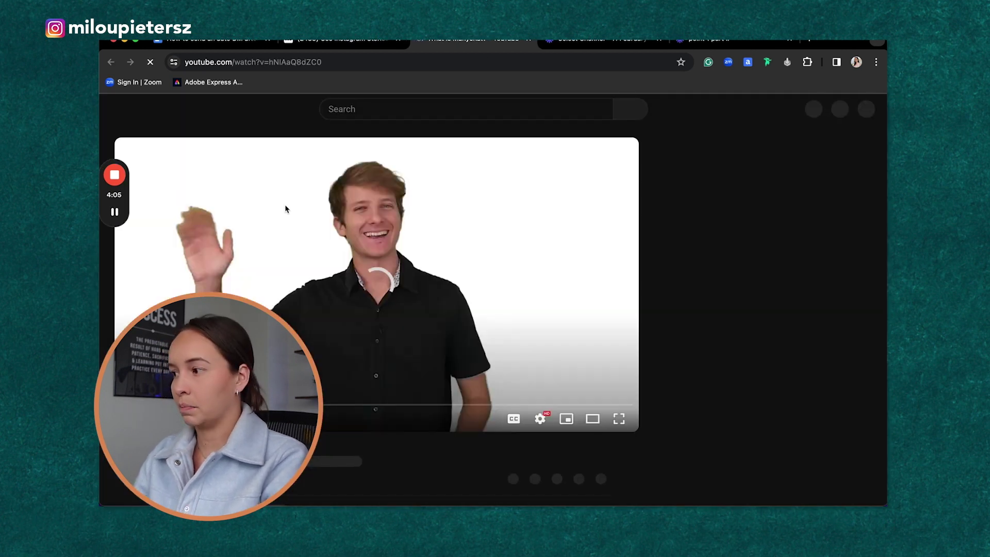
{"action": "left_click", "coordinate": [340, 39]}
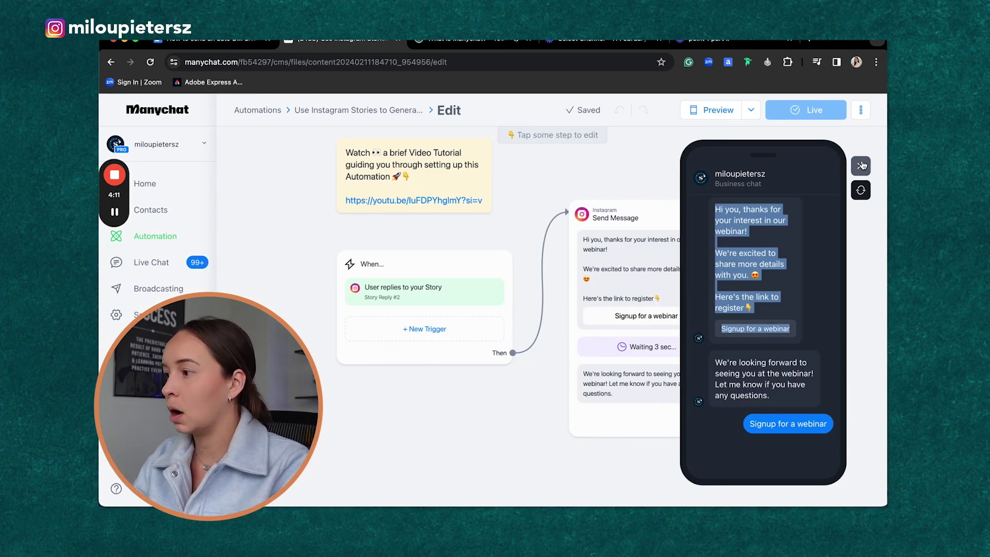
{"action": "left_click", "coordinate": [862, 166]}
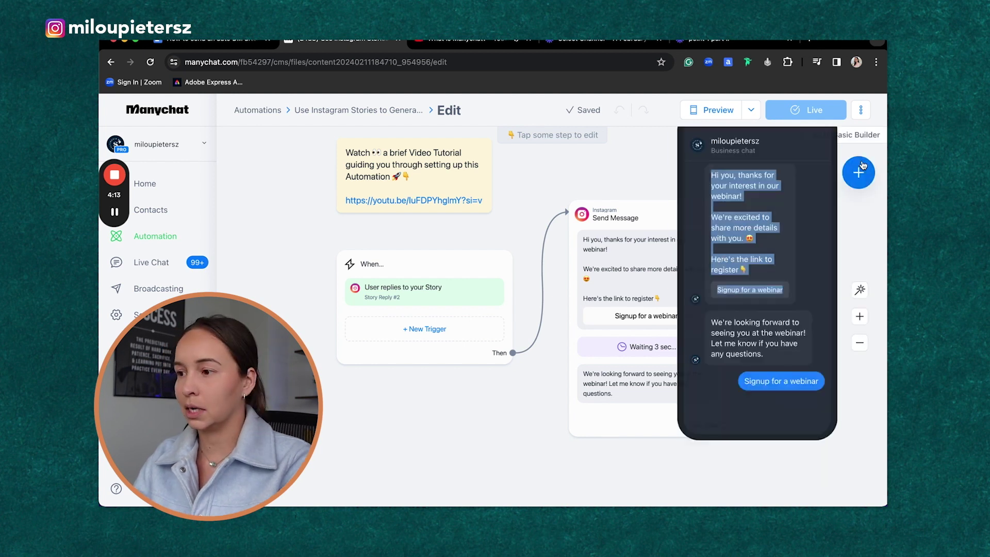